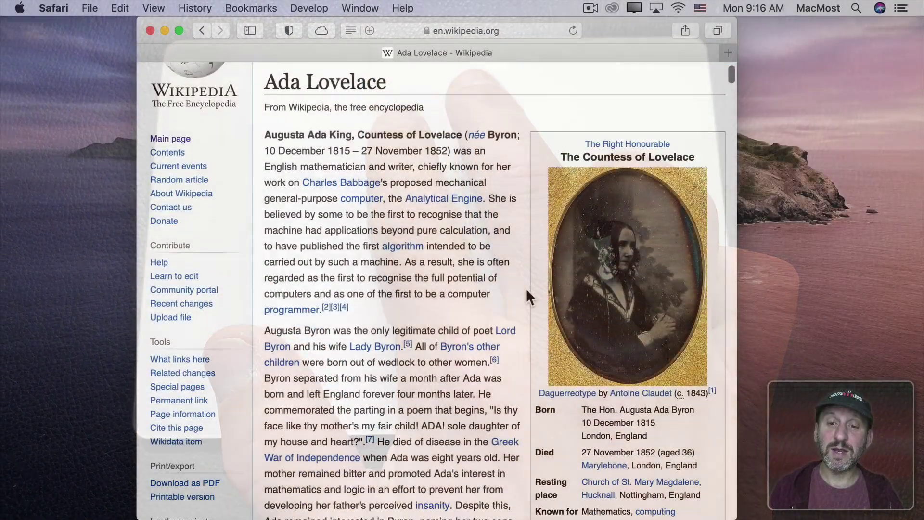
Scroll the Ada Lovelace article down to the biographical infobox details and back up to its title, twice
scroll(527, 288, down, 5)
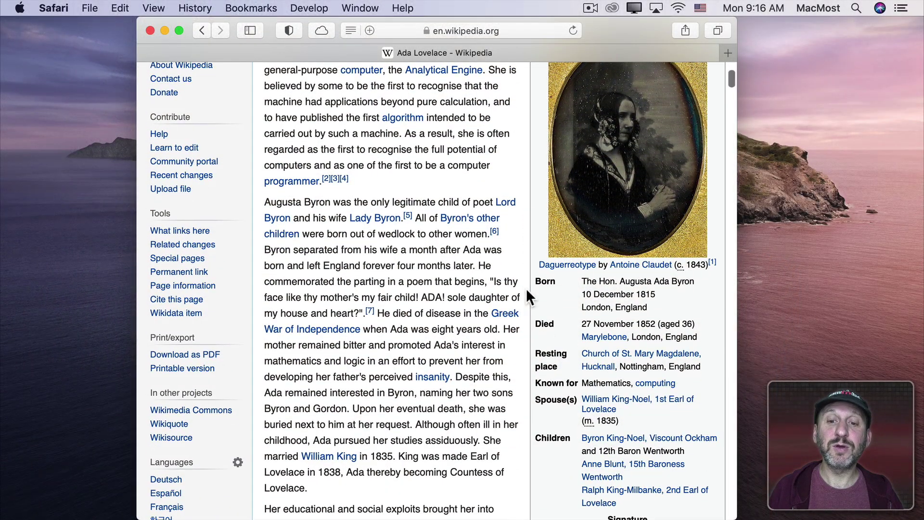
scroll(527, 288, up, 8)
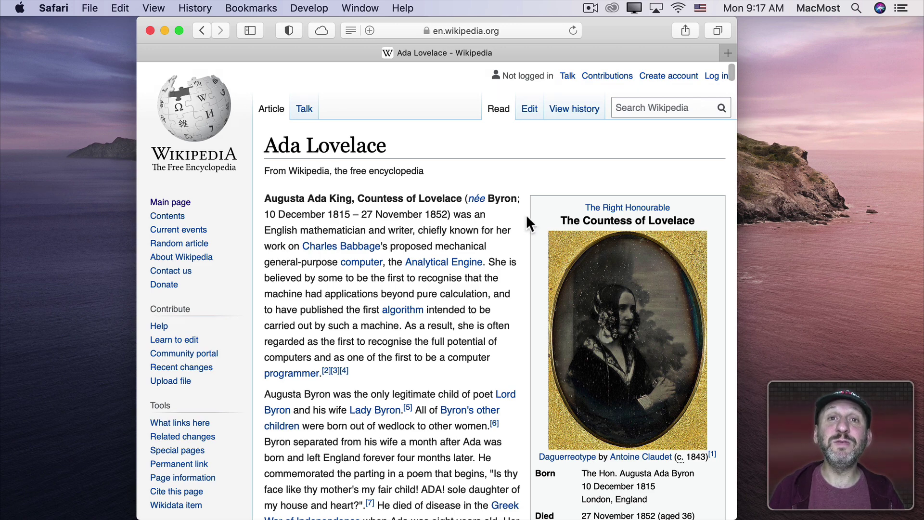
scroll(527, 215, down, 5)
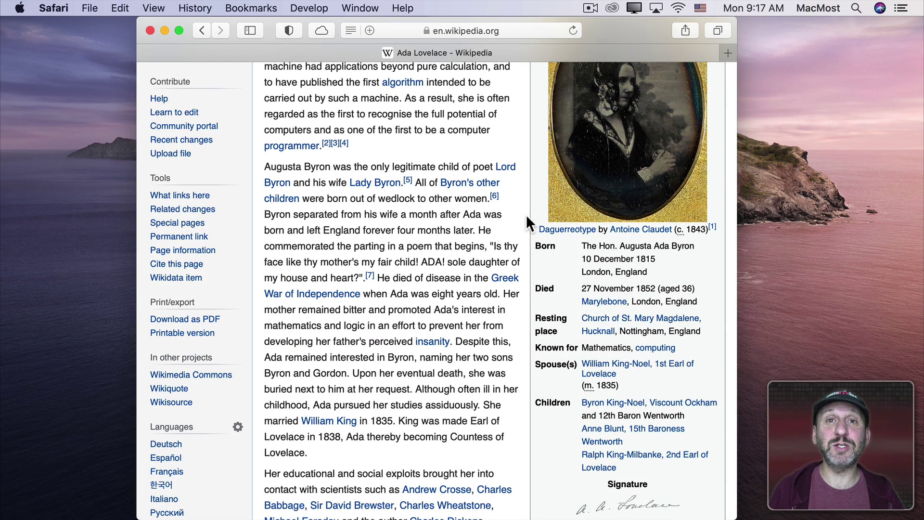
scroll(527, 220, up, 5)
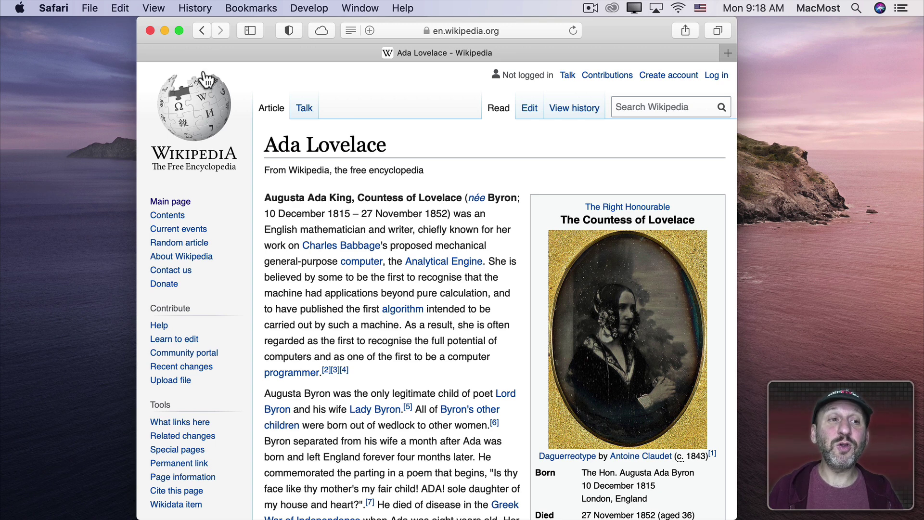
Switch to System Preferences and toggle the natural scroll direction for both the trackpad and the mouse
click(12, 4)
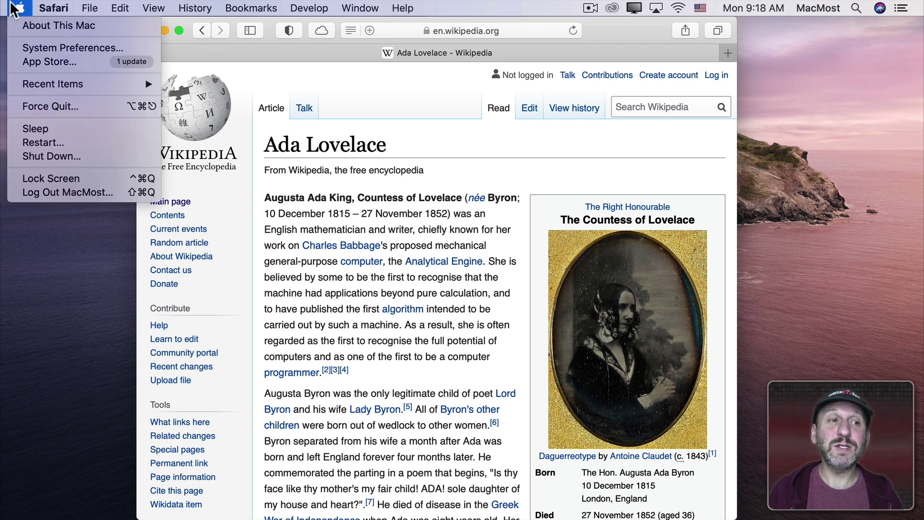
click(40, 46)
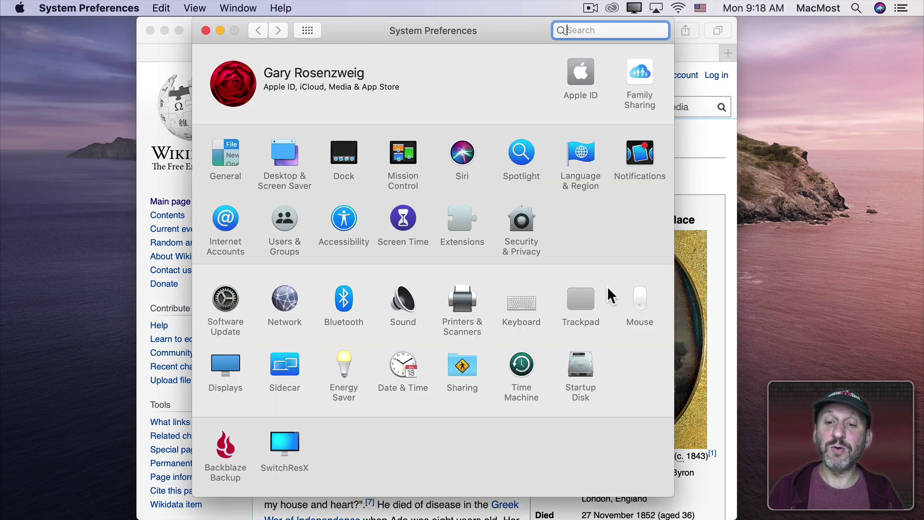
click(583, 301)
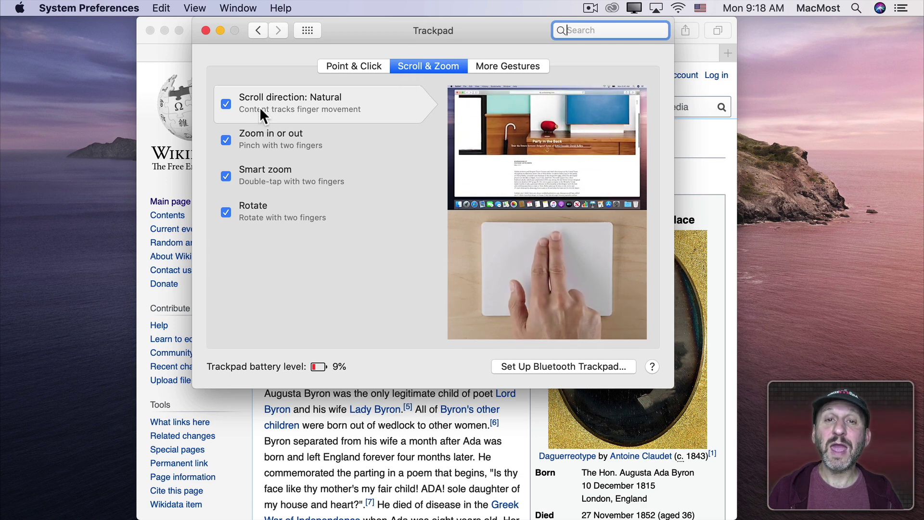
mouse_move(393, 133)
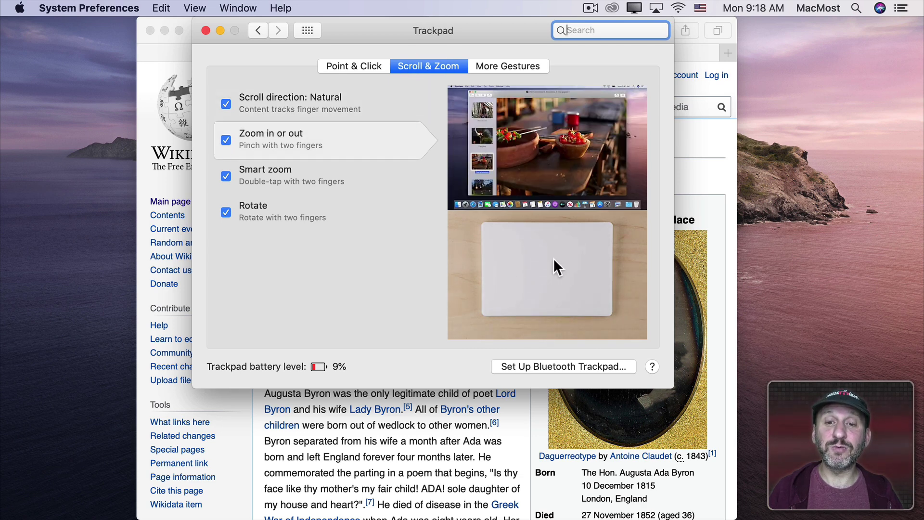
mouse_move(324, 104)
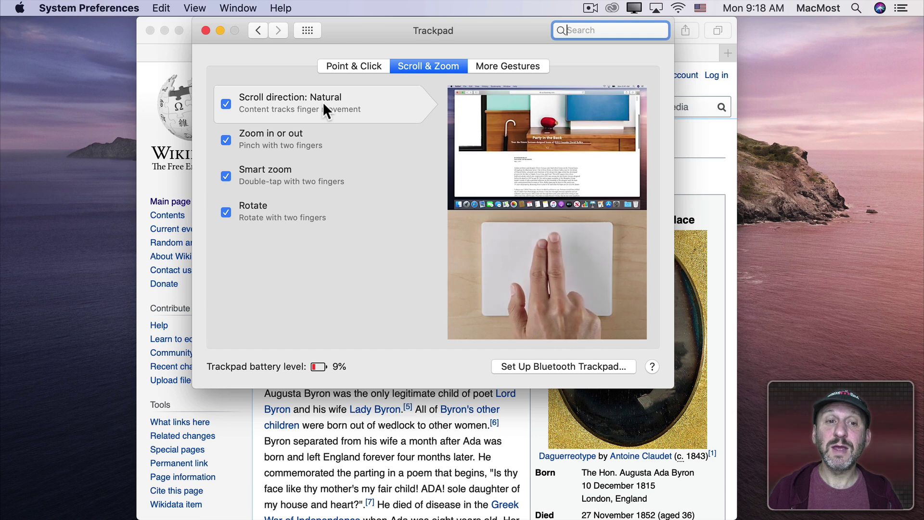
click(226, 104)
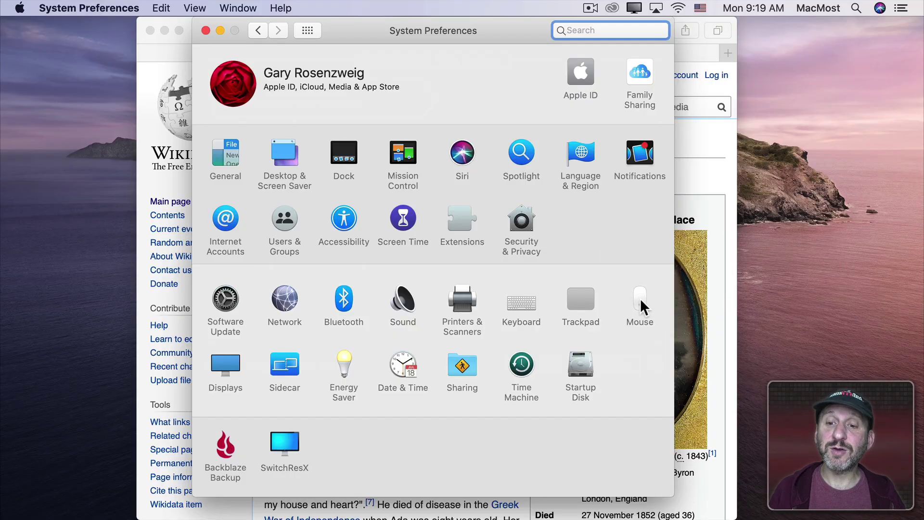
click(640, 301)
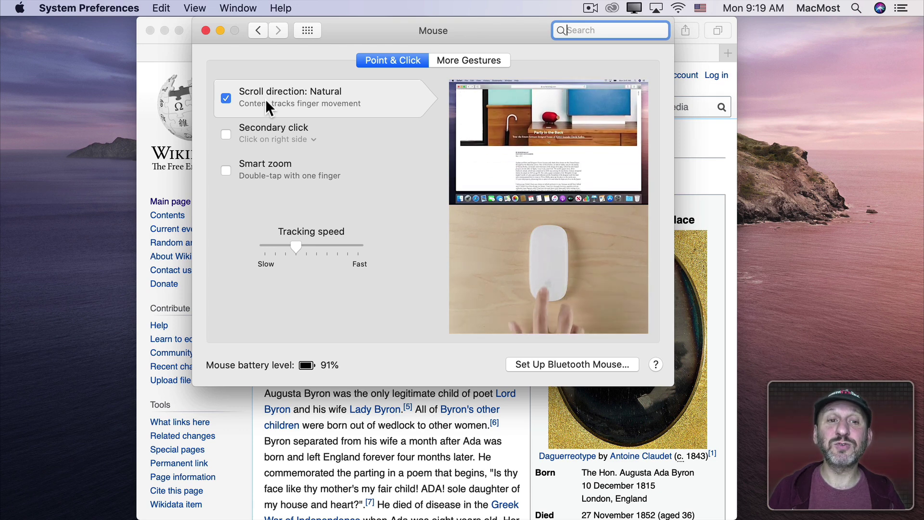
click(227, 98)
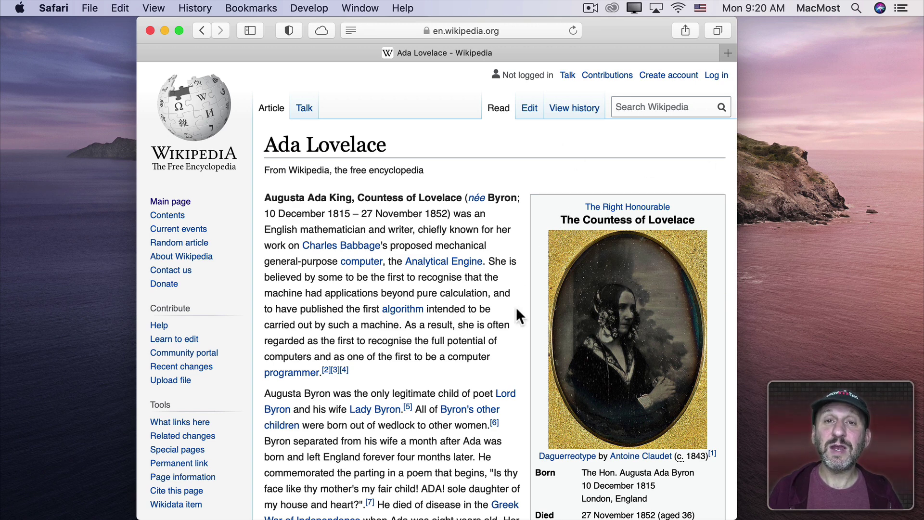
Return to the Ada Lovelace article in Safari and scroll it slightly down and back up
scroll(516, 307, down, 5)
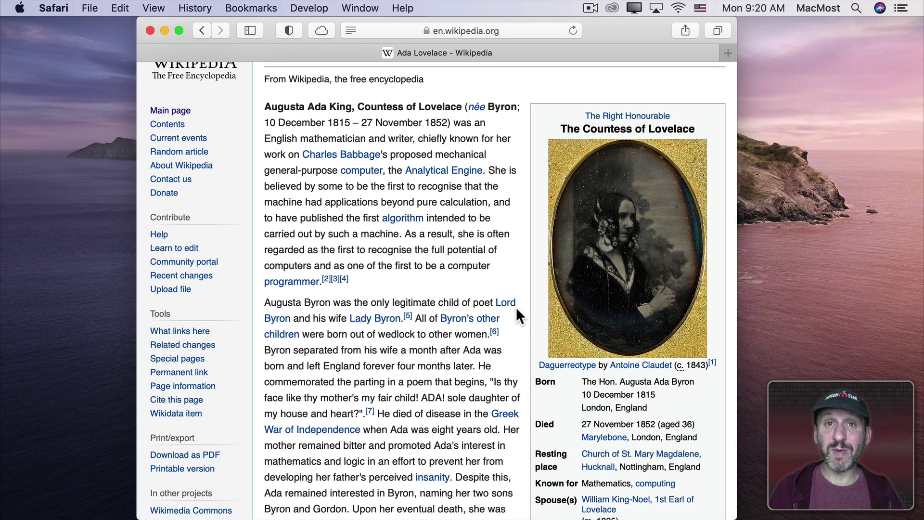
scroll(510, 289, down, 1)
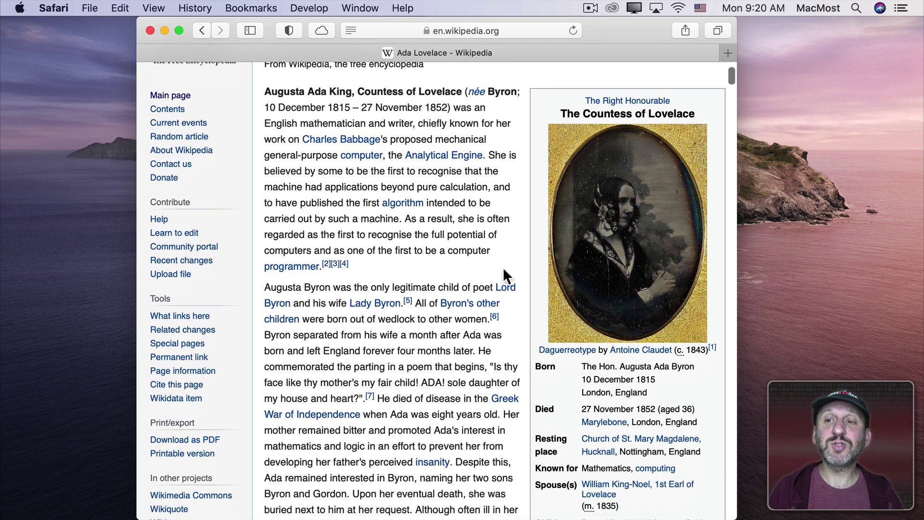
scroll(551, 217, up, 1)
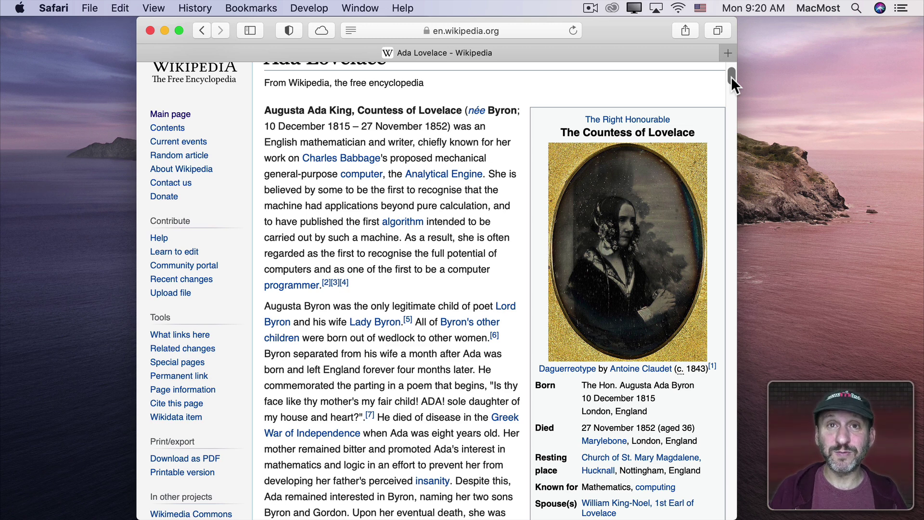
Move through the article with its scroll bar to view the Contents list and the Biography section
drag(731, 77, 735, 116)
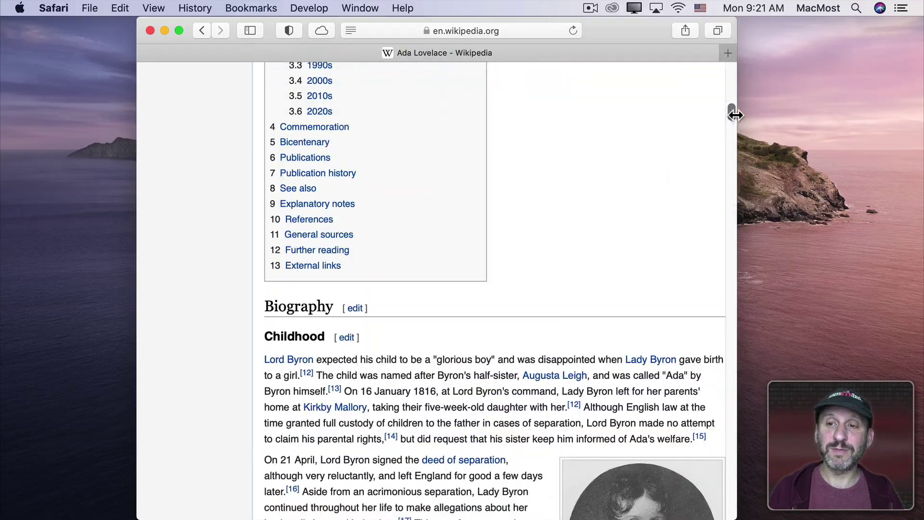
click(731, 78)
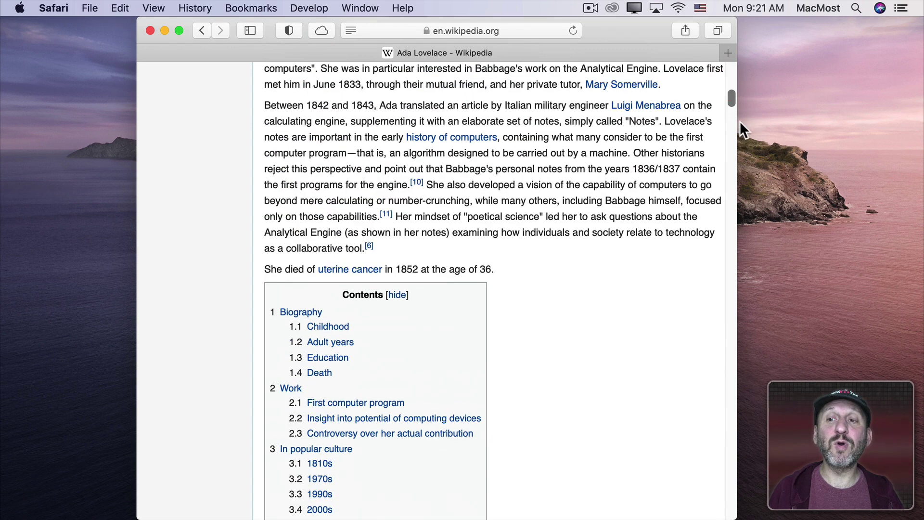
click(729, 149)
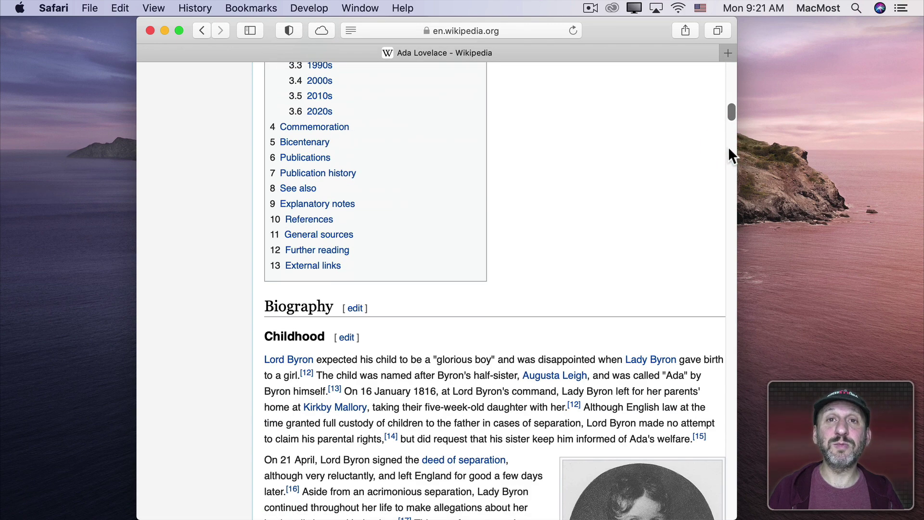
drag(731, 113, 731, 109)
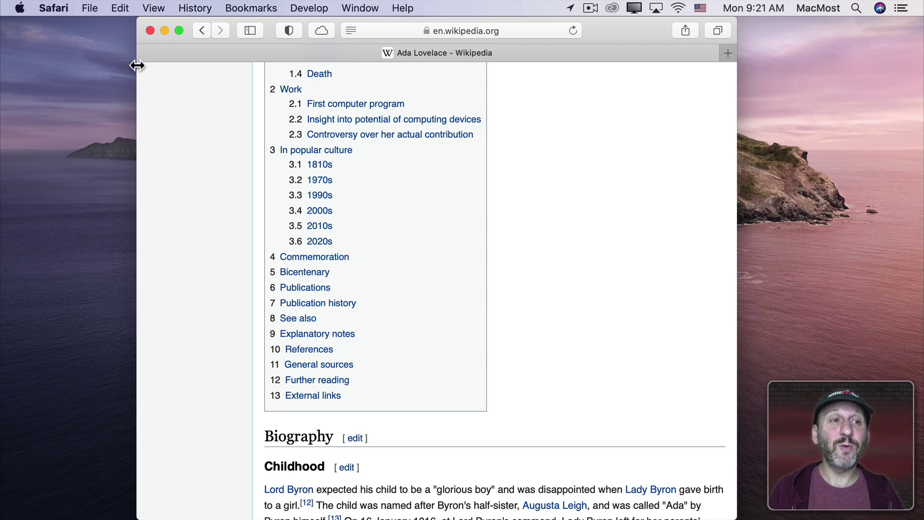
Try always showing scroll bars in the General settings of System Preferences, and restore automatic display based on mouse or trackpad
click(20, 8)
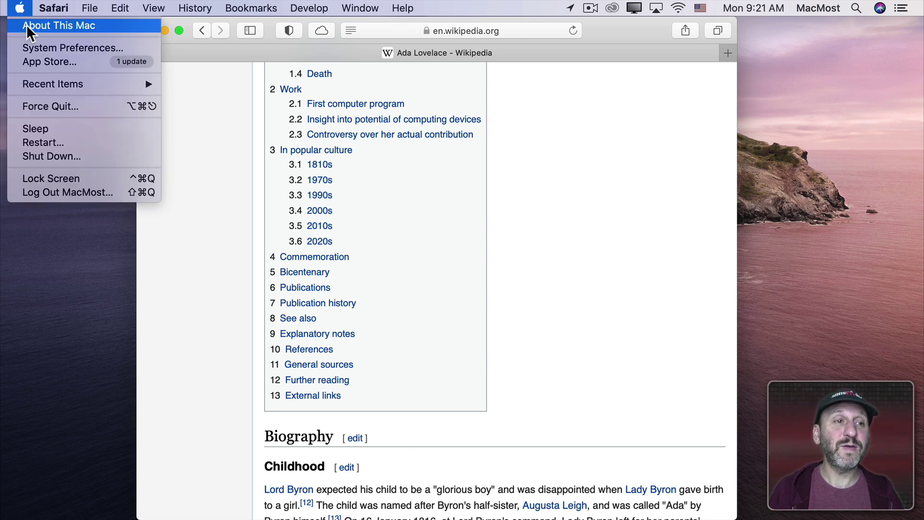
click(40, 46)
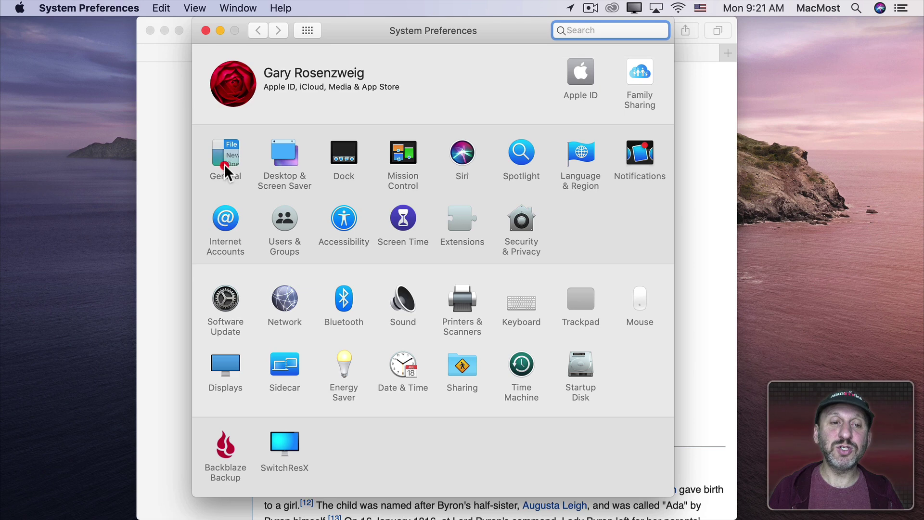
click(225, 164)
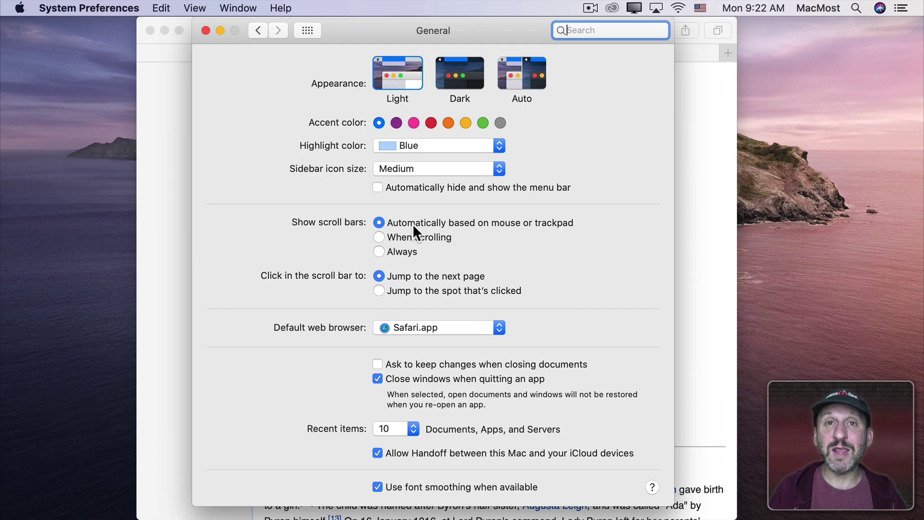
click(394, 251)
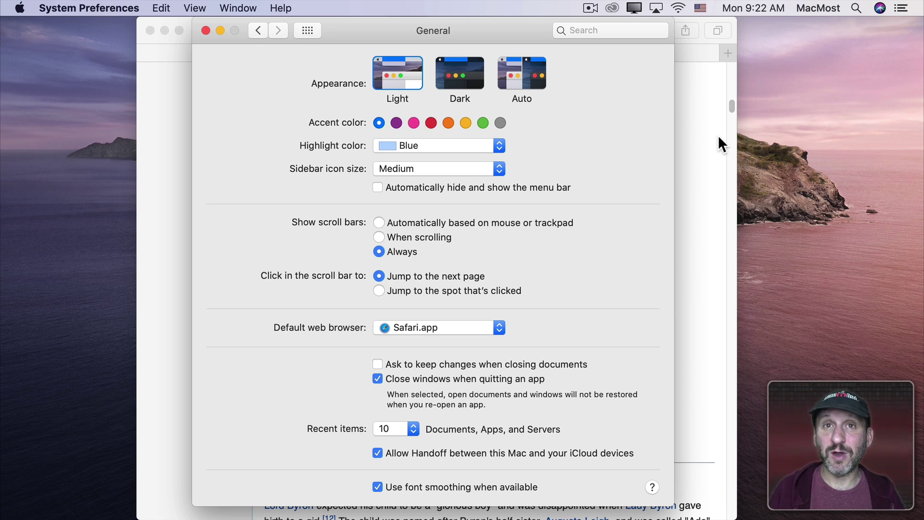
click(404, 222)
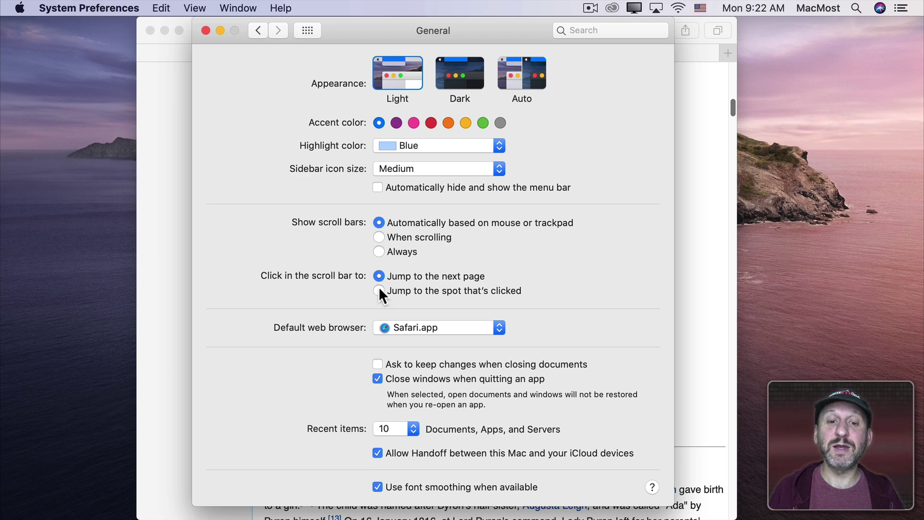
Back in Safari, use the scroll bar to jump to the article's Bicentenary section and return to the beginning
click(689, 191)
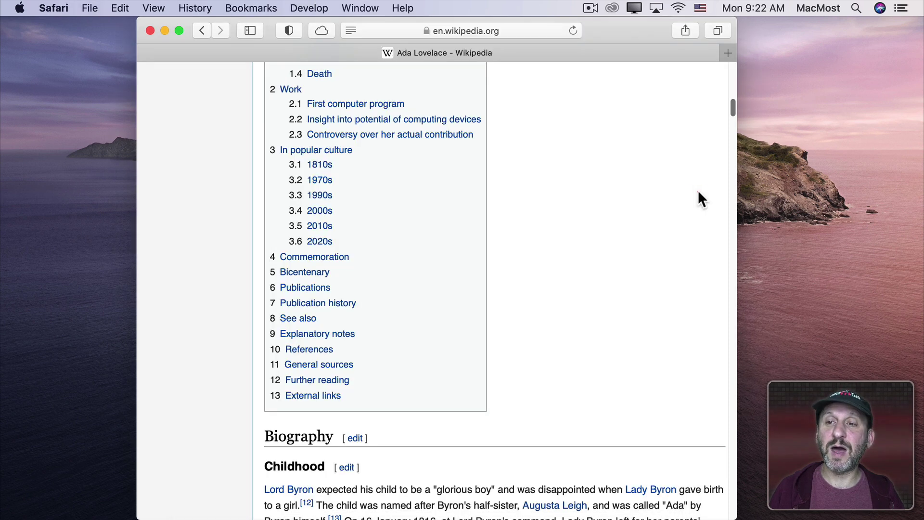
click(734, 340)
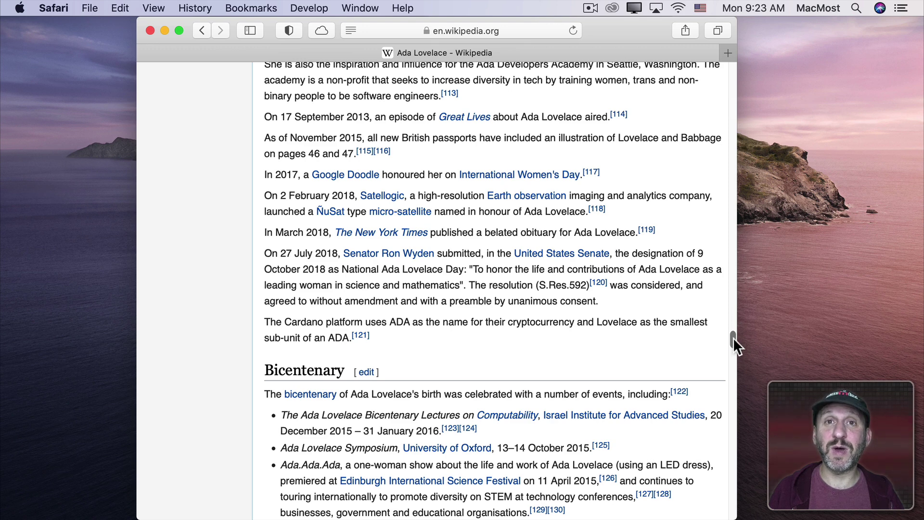
drag(733, 340, 732, 70)
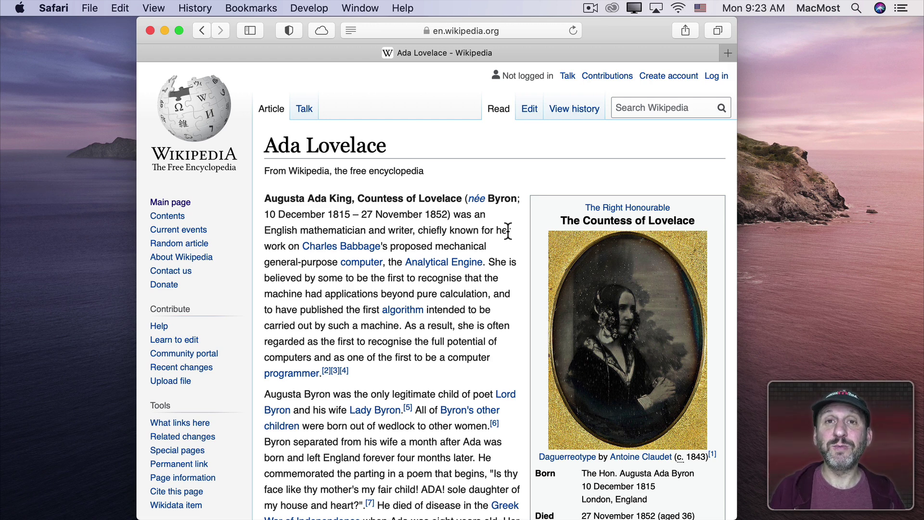
Move the article down in small keyboard increments to the infobox details, and back up toward its title
key(Down)
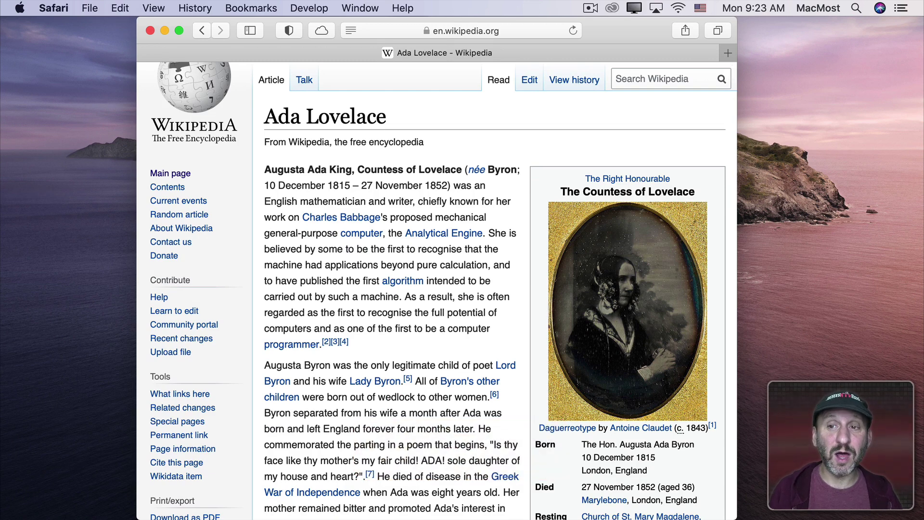
key(Down)
key(Down)
key(Down)
key(Down)
key(Down)
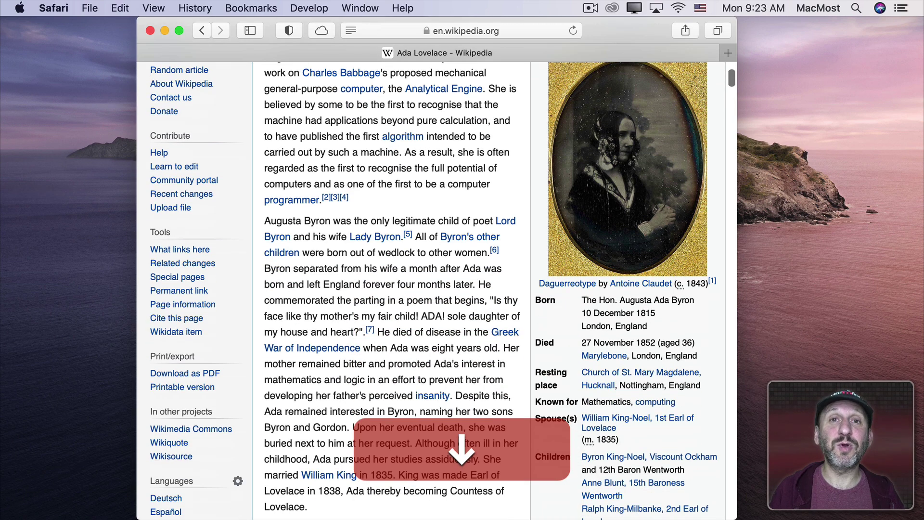
key(Up)
key(Up)
key(Up)
key(Up)
key(Up)
key(Up)
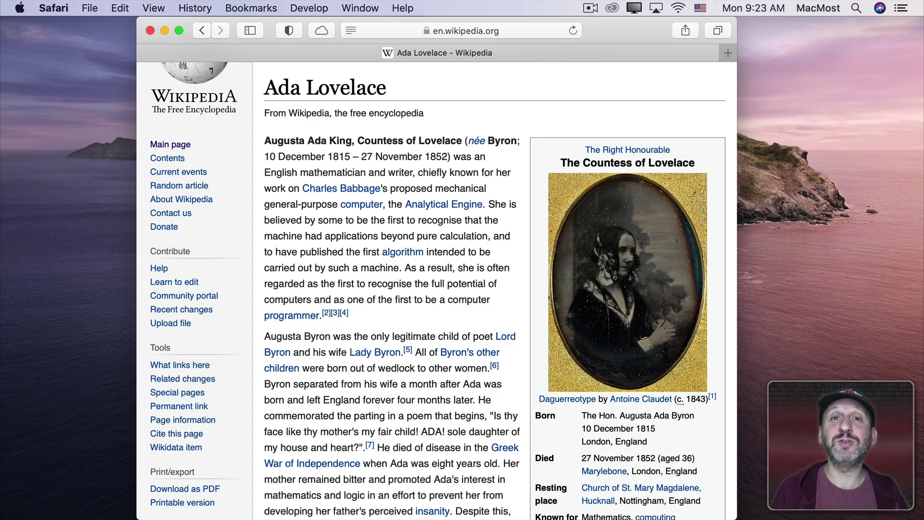
View the article a full page at a time and jump between its very end and its beginning
scroll(462, 450, down, 10)
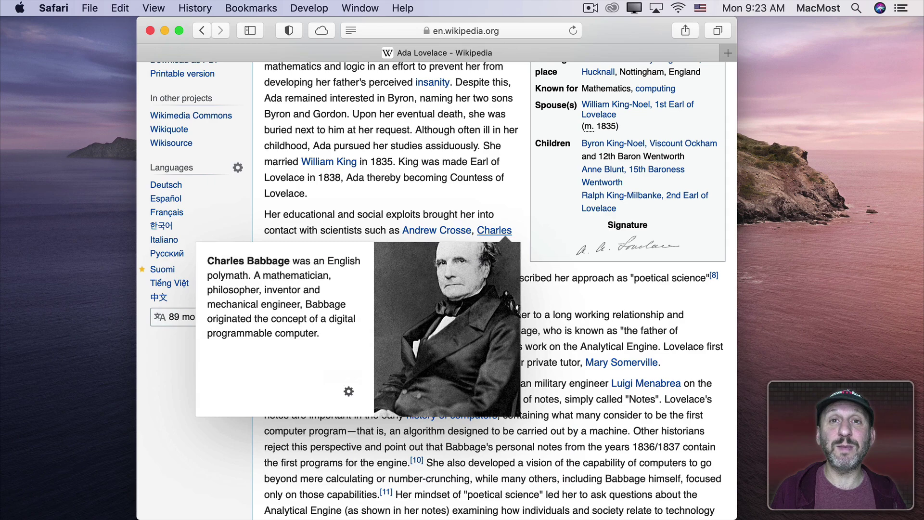
scroll(462, 450, up, 10)
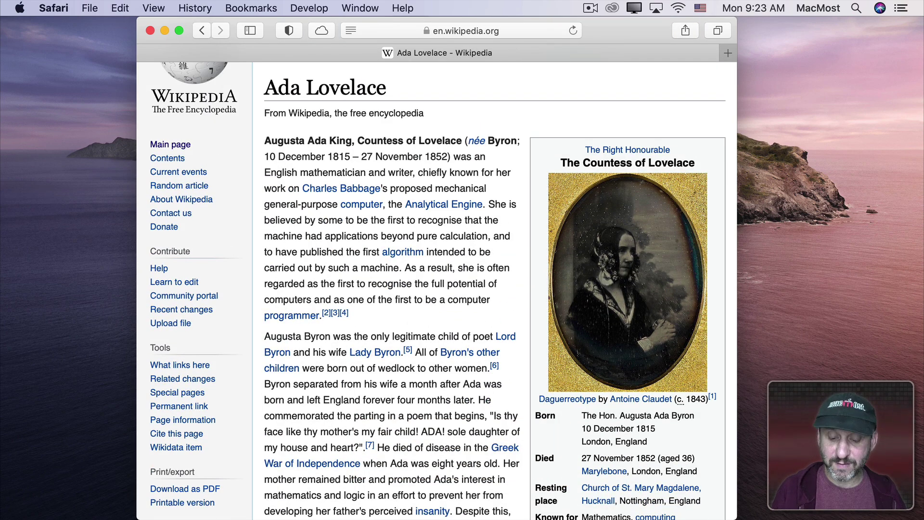
key(End)
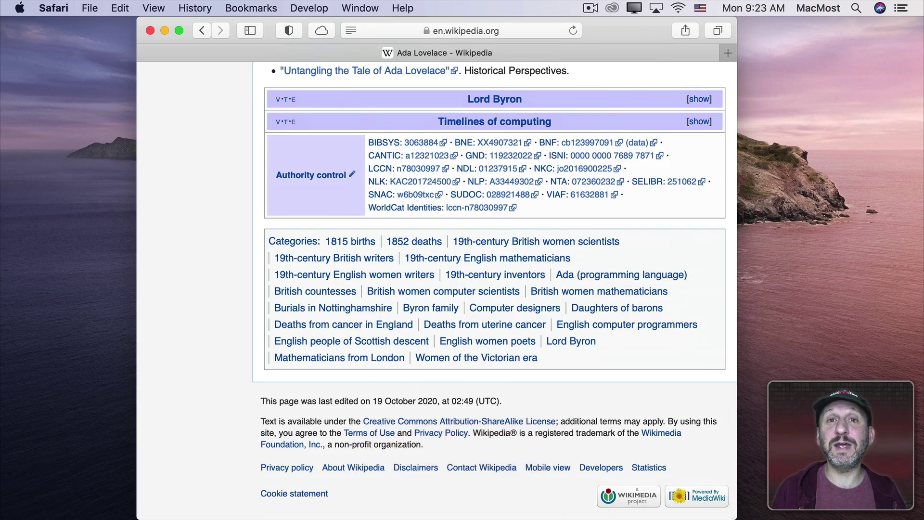
key(Home)
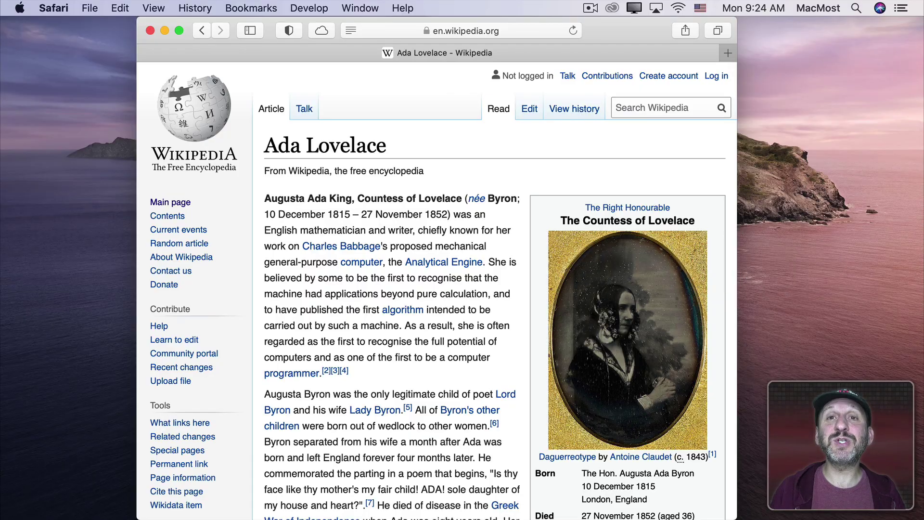
key(alt+Down)
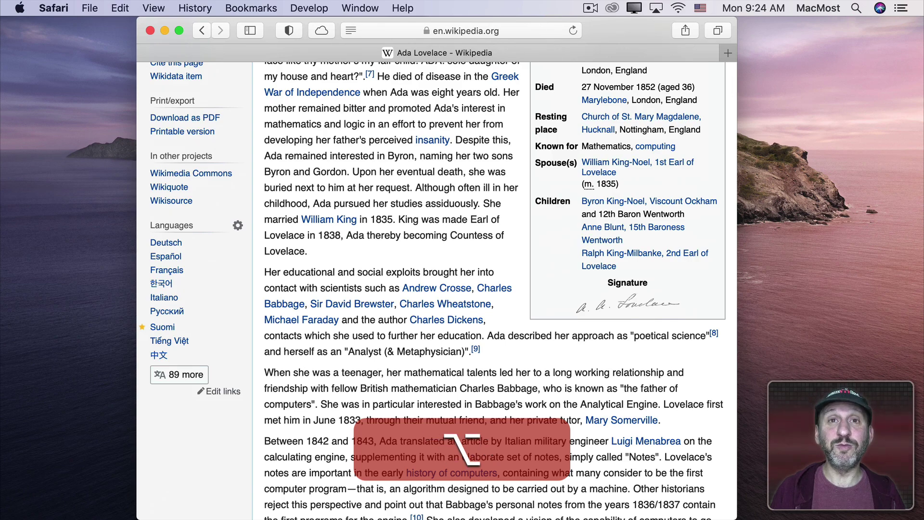
Page down the Ada Lovelace article and back up, and jump to its closing categories and back to the title
key(alt+Down)
key(alt+Up)
key(alt+Up)
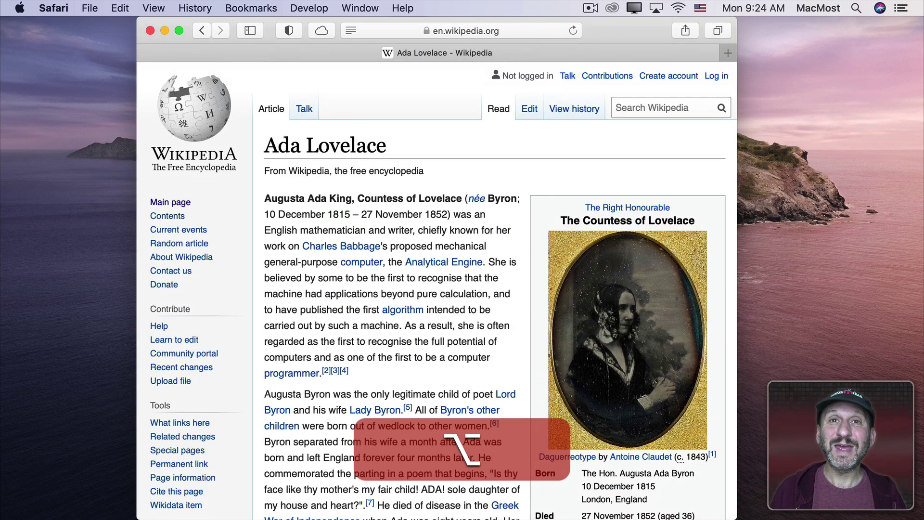
key(super+Down)
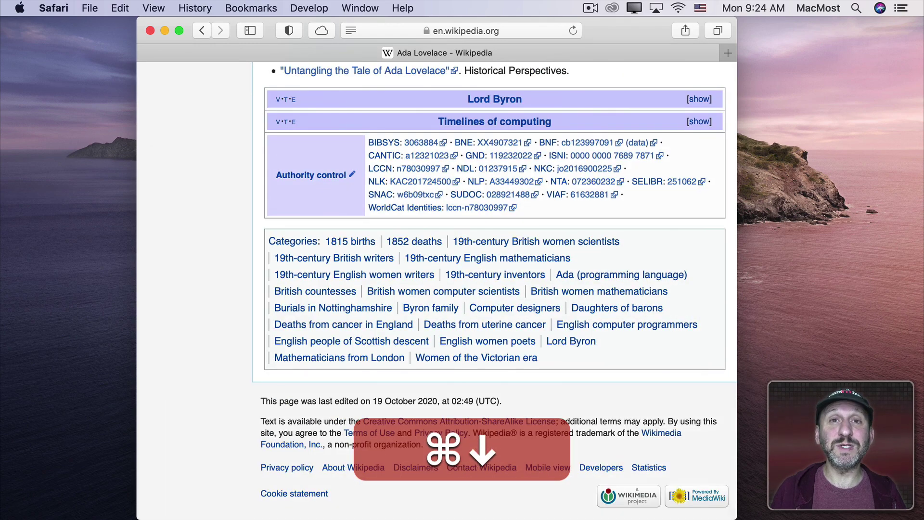
key(super+Up)
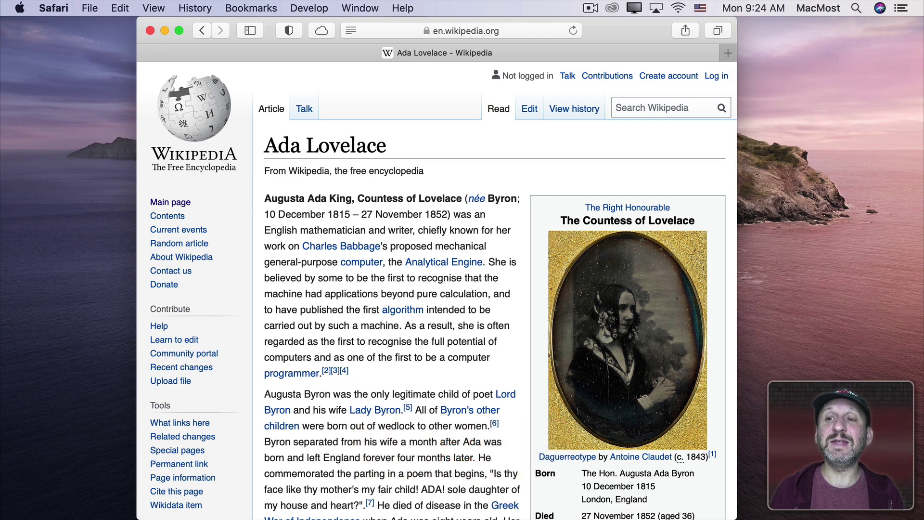
key(Page_Down)
key(Page_Up)
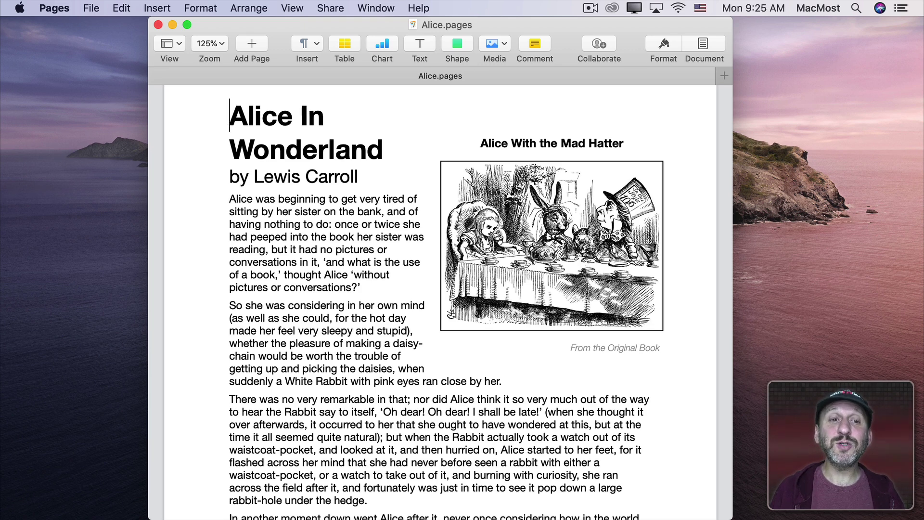
Switch to Alice.pages in Pages and move the text cursor down and back up by a line and by a paragraph
key(Down)
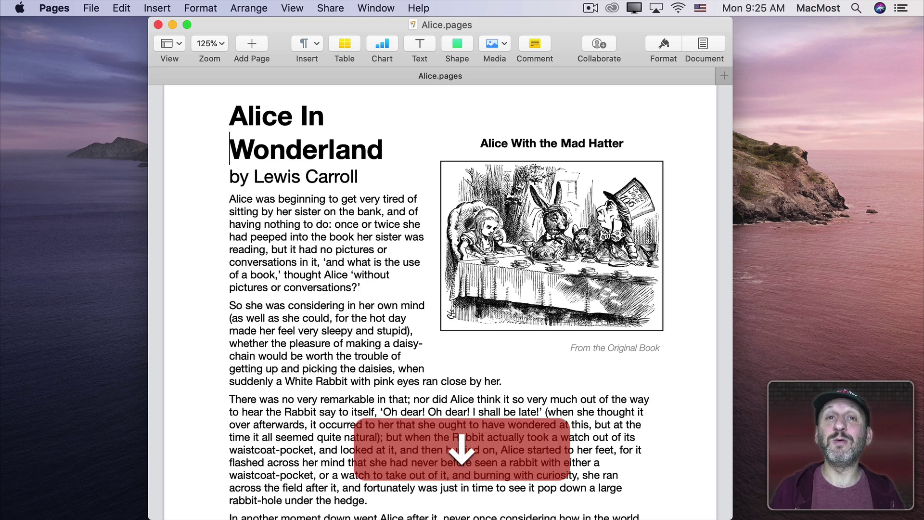
key(Up)
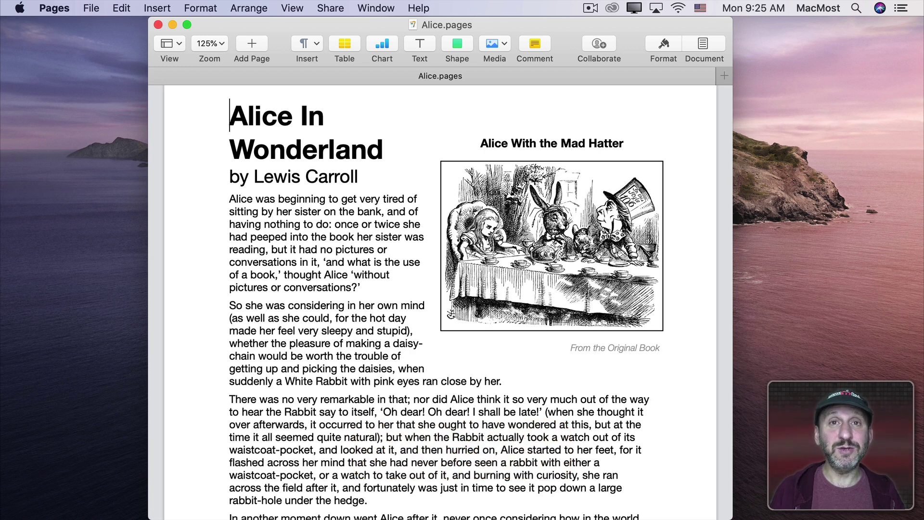
key(alt+Down)
key(alt+Up)
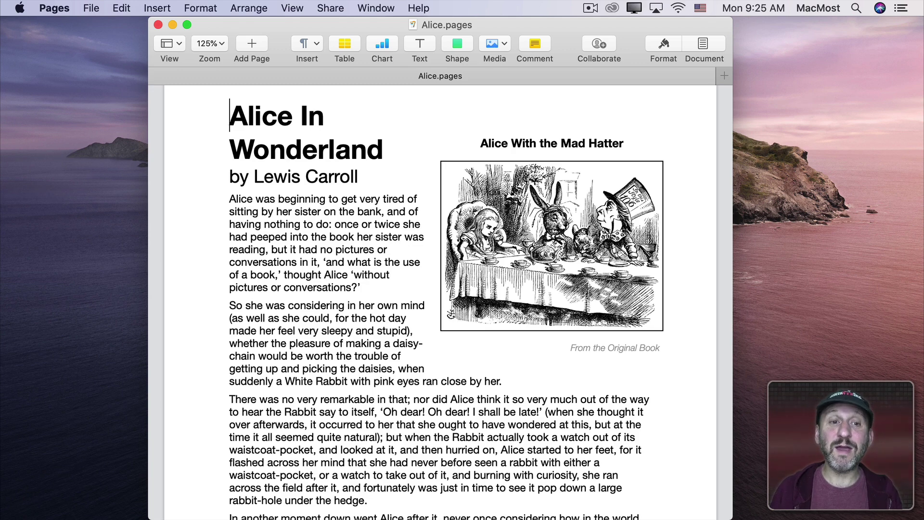
View the Alice document one screenful down and back, and jump to its last line and back to the title
key(Page_Down)
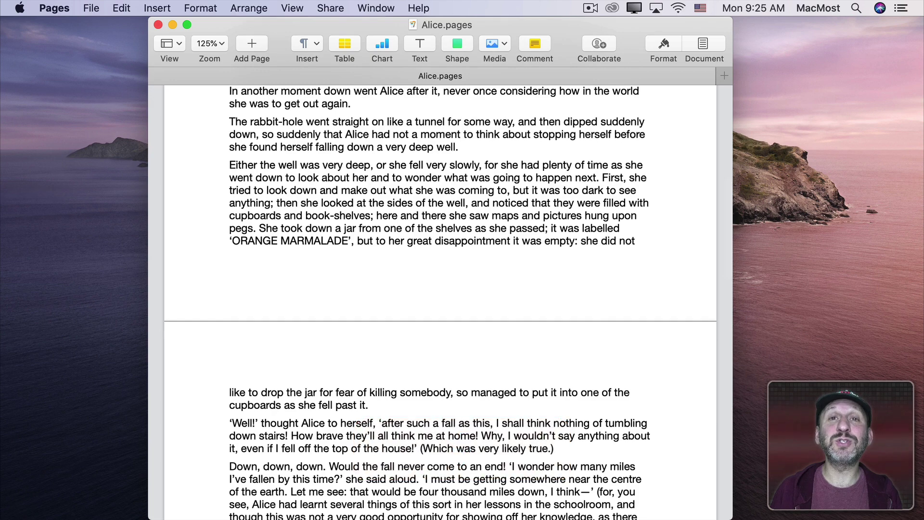
key(Page_Up)
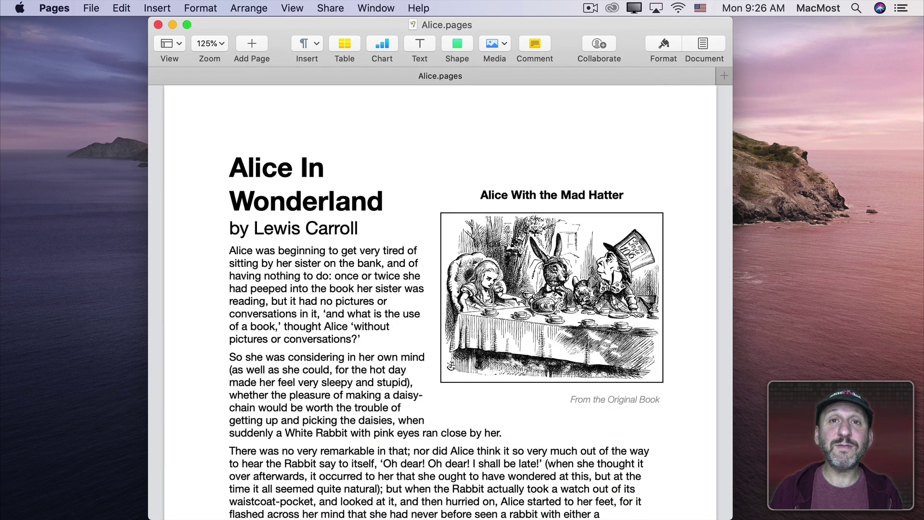
key(End)
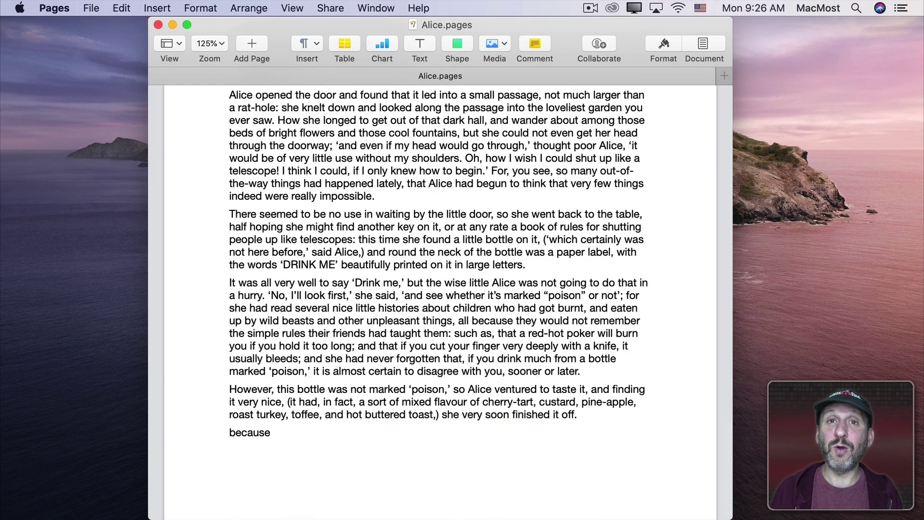
key(Home)
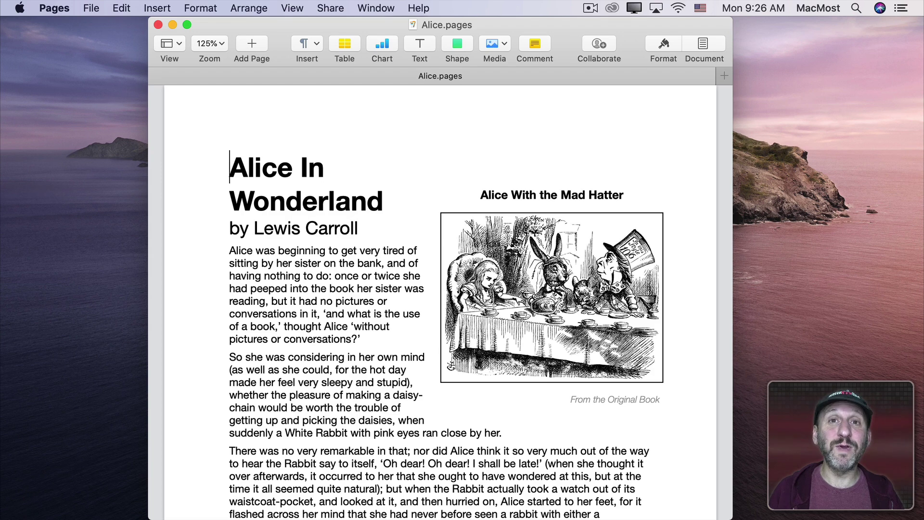
Scroll back and forth through the opening page of the Alice document, and move it down and up using the scroll bar
scroll(441, 302, down, 3)
scroll(440, 302, up, 3)
scroll(440, 302, down, 3)
scroll(441, 302, up, 3)
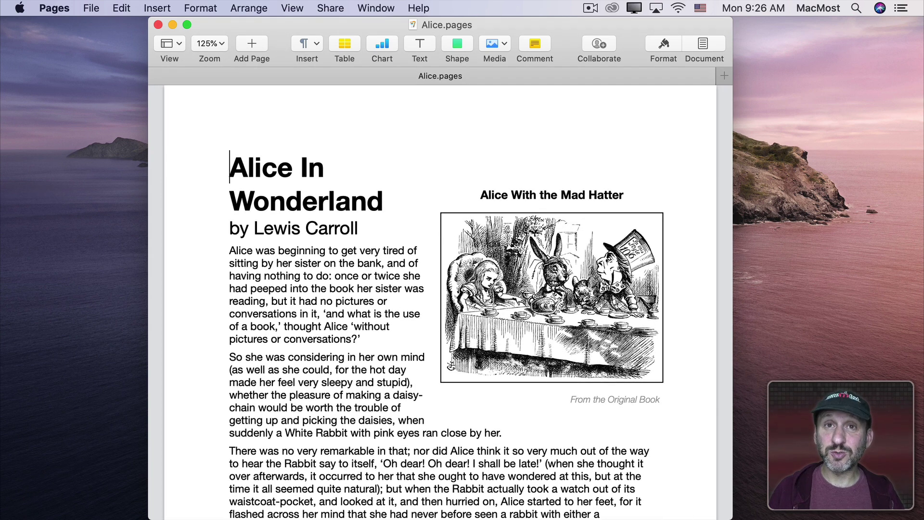
scroll(394, 194, down, 2)
scroll(393, 195, up, 1)
drag(727, 143, 729, 157)
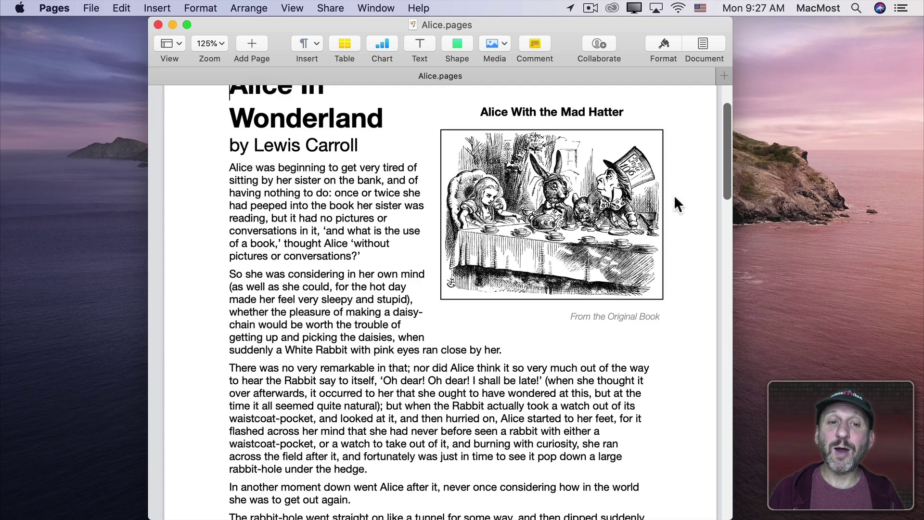
drag(723, 135, 735, 101)
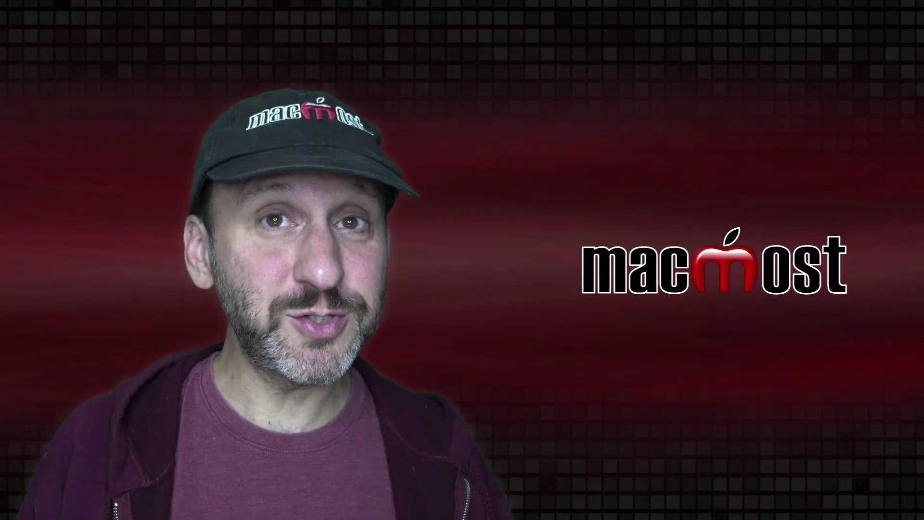